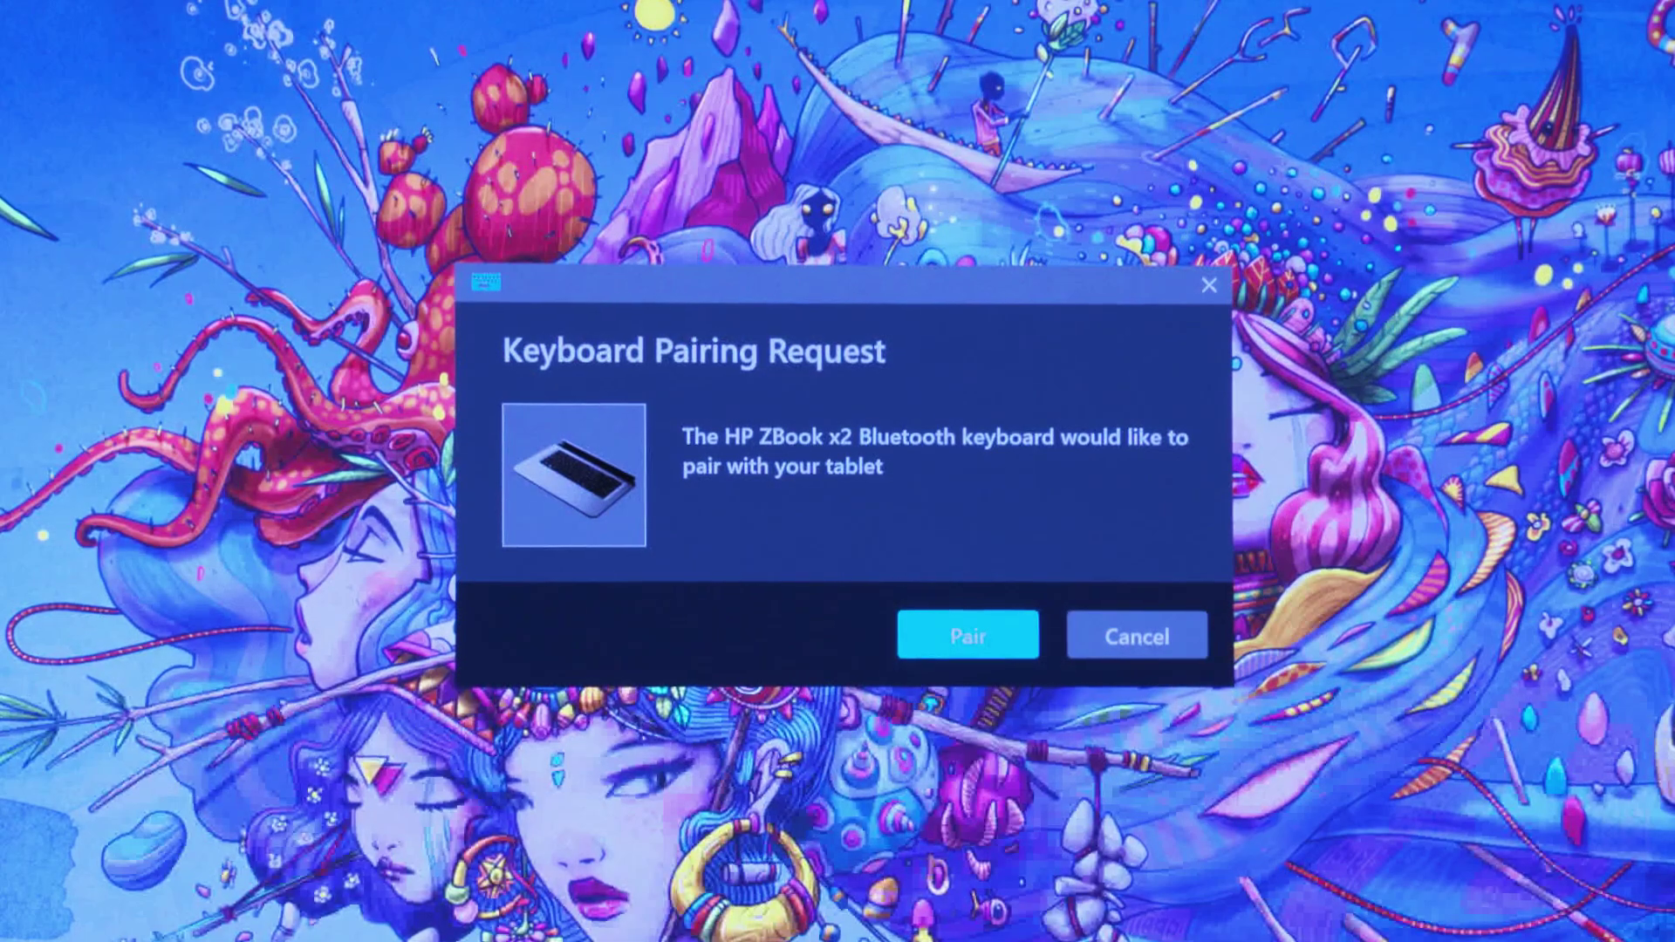
- Accept the HP ZBook x2 keyboard's pairing request so pairing succeeds
left_click(969, 634)
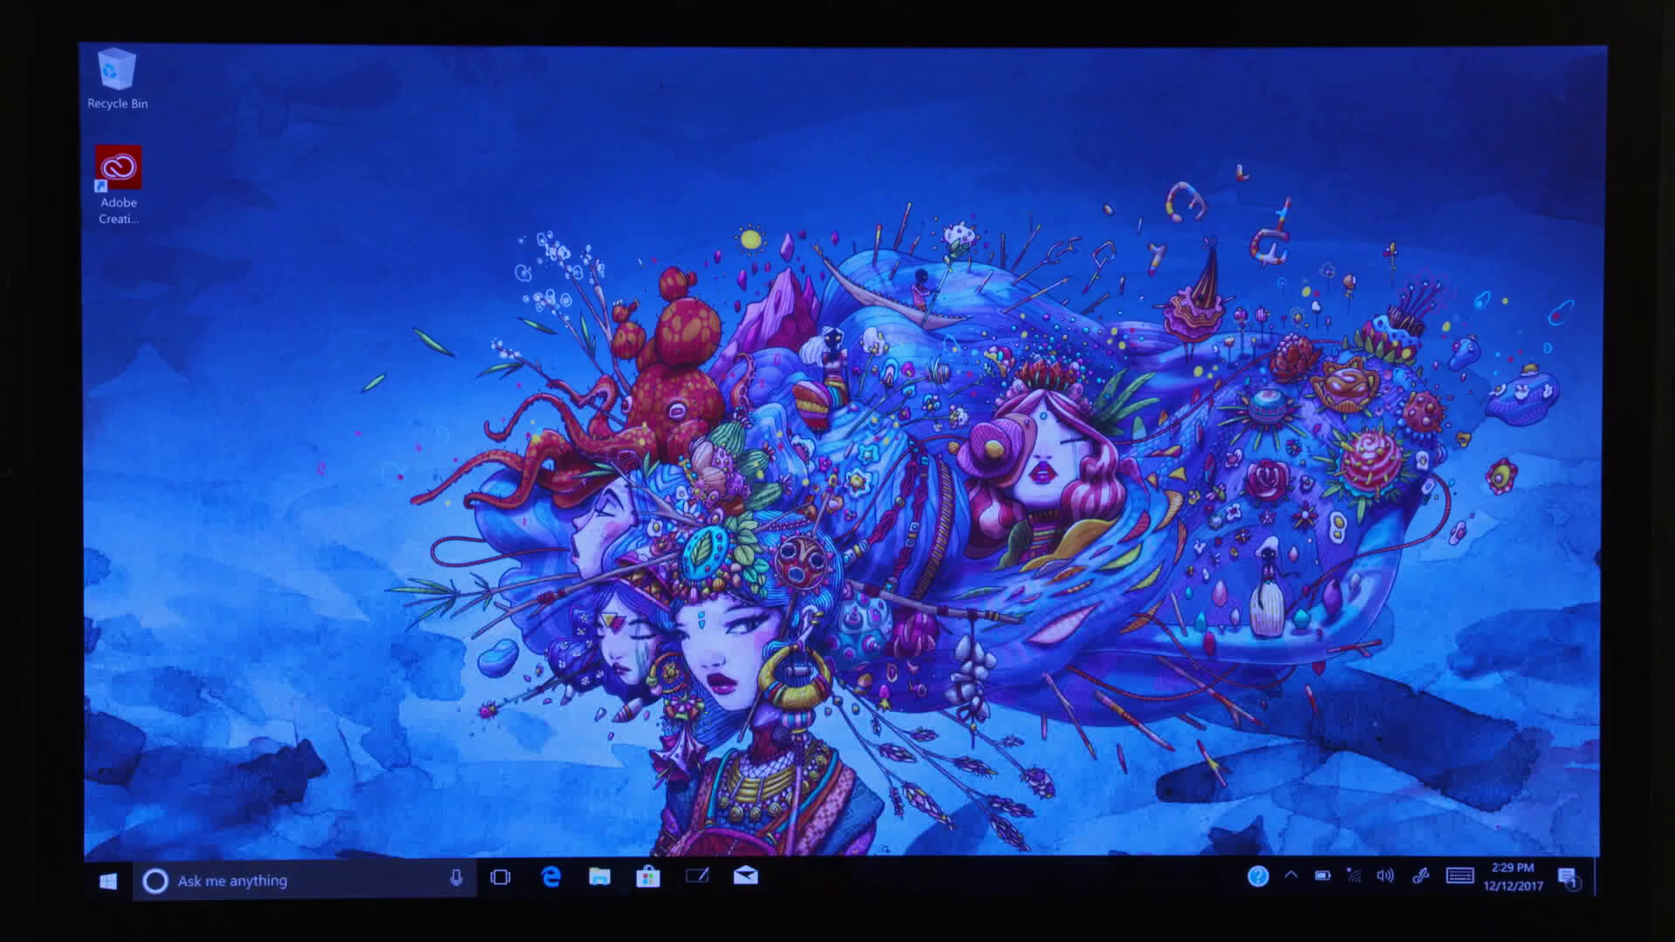
- Search Start for 'bluetooth' and open the Bluetooth and other devices settings
left_click(108, 880)
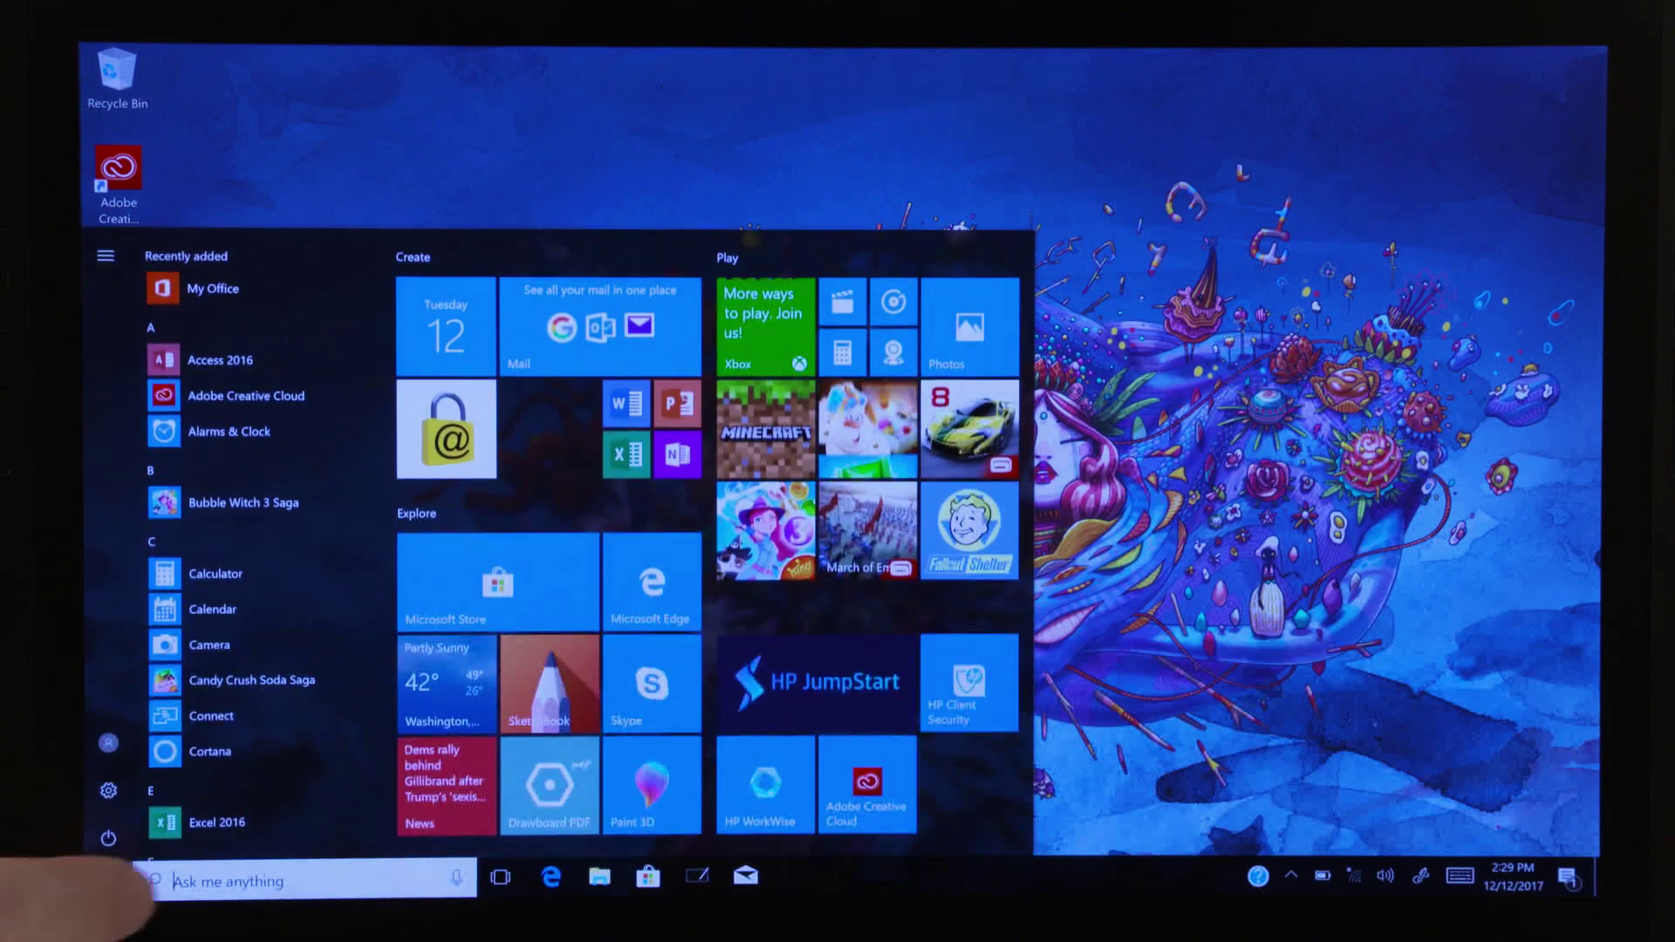
left_click(263, 882)
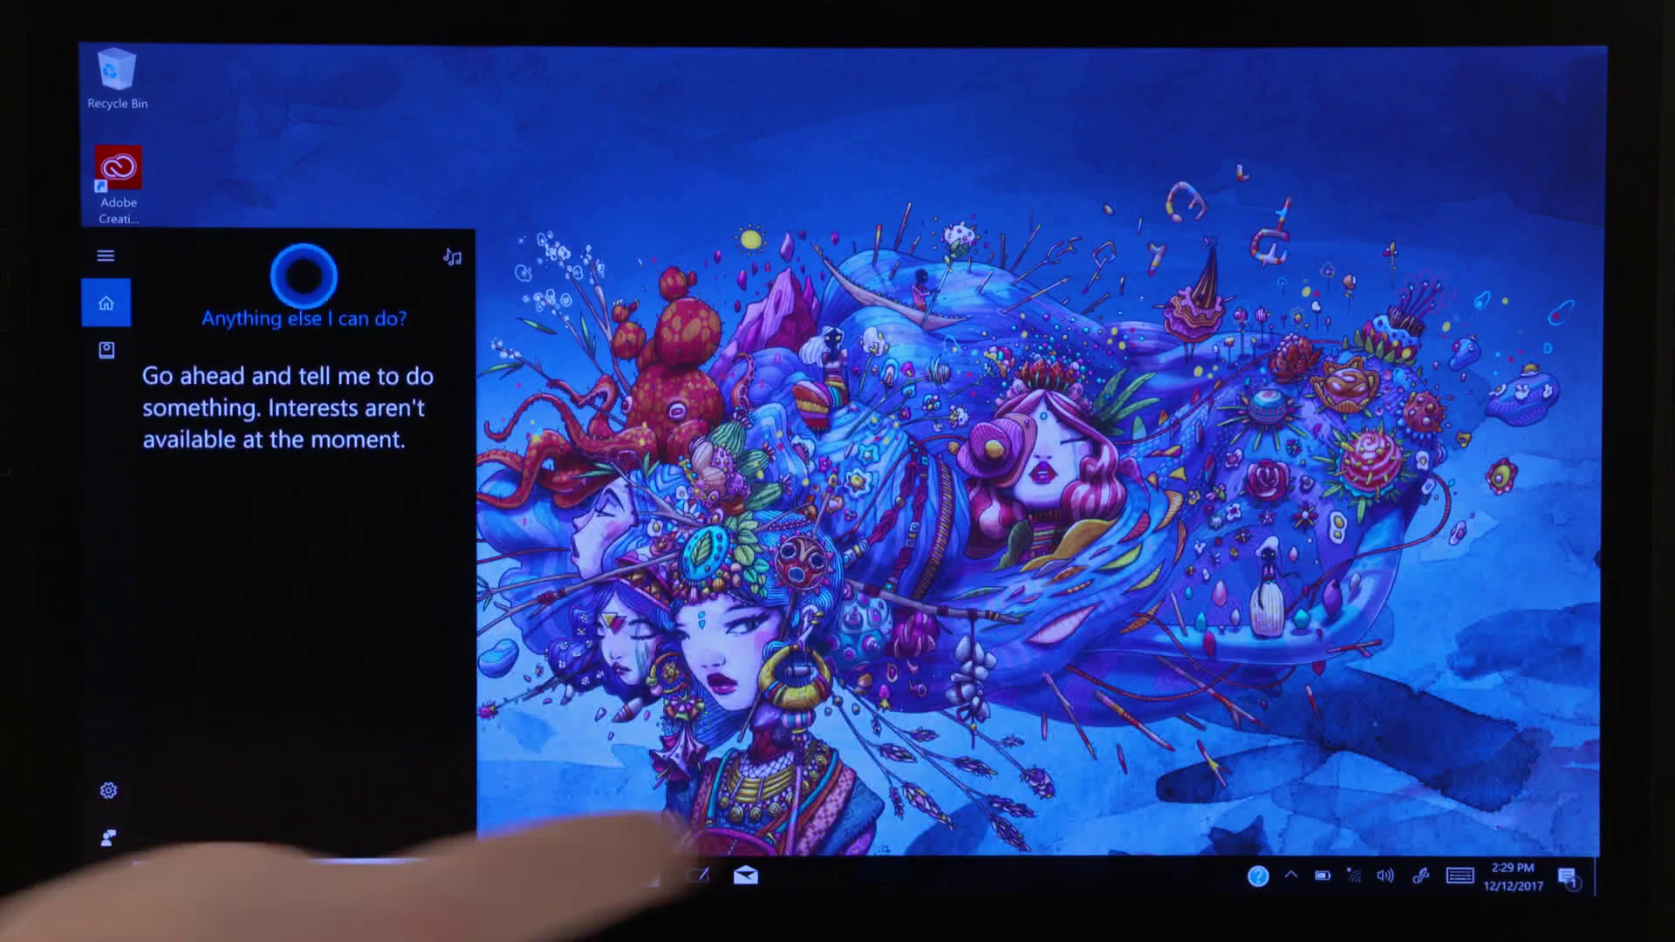
left_click(1492, 879)
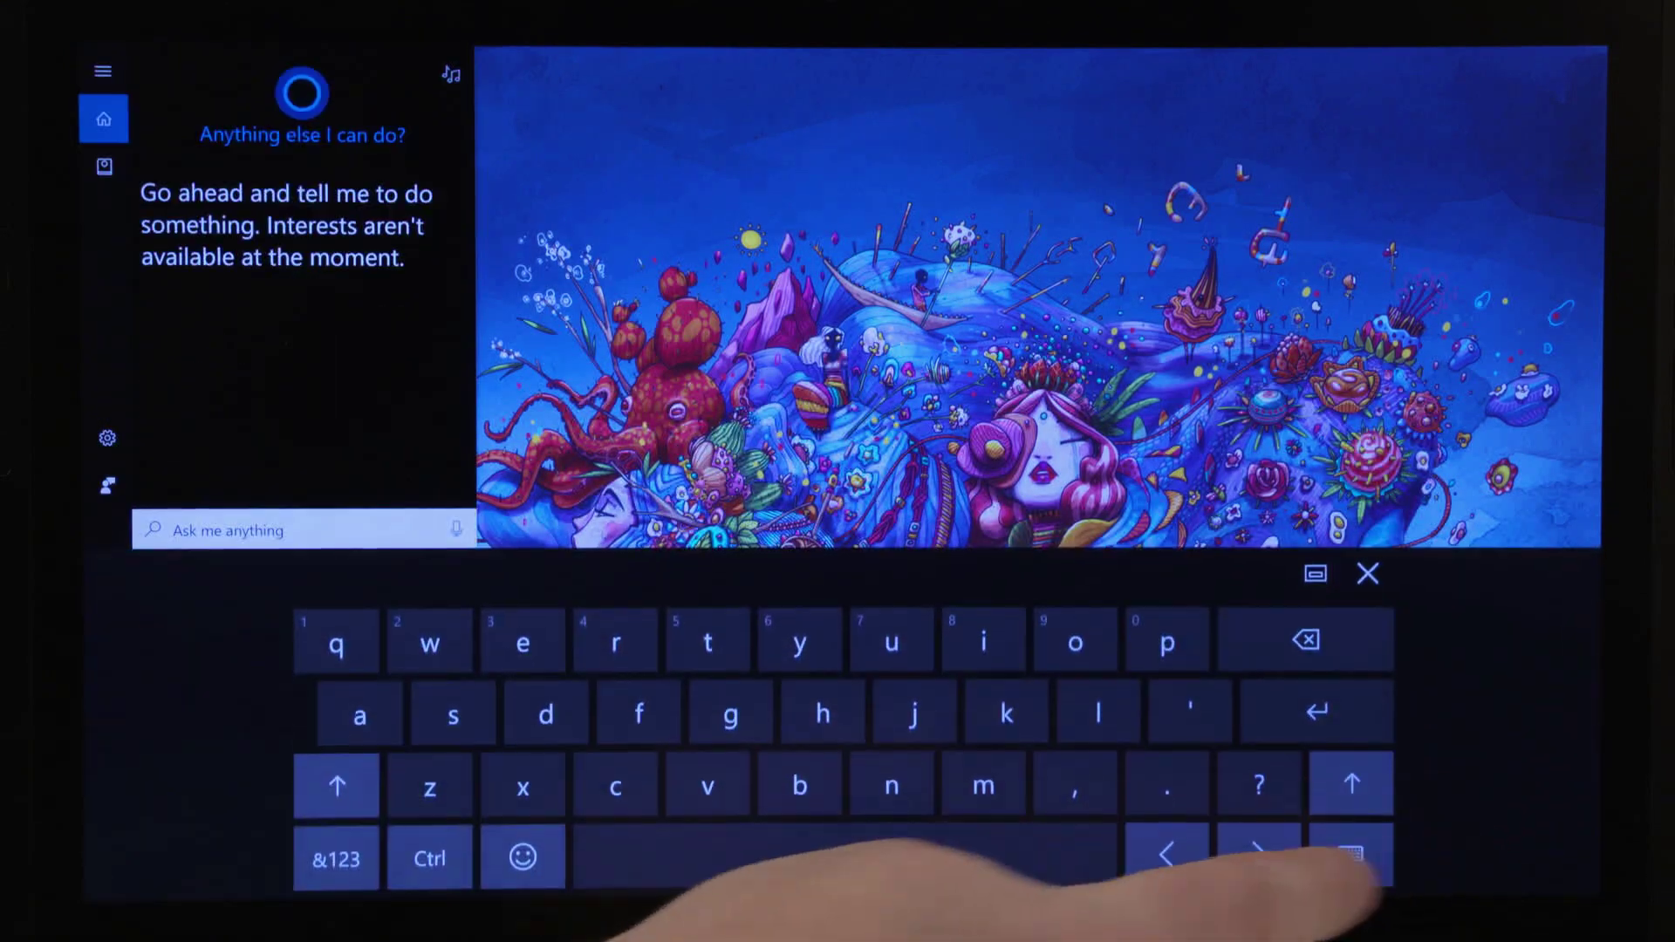
type("bluetooth")
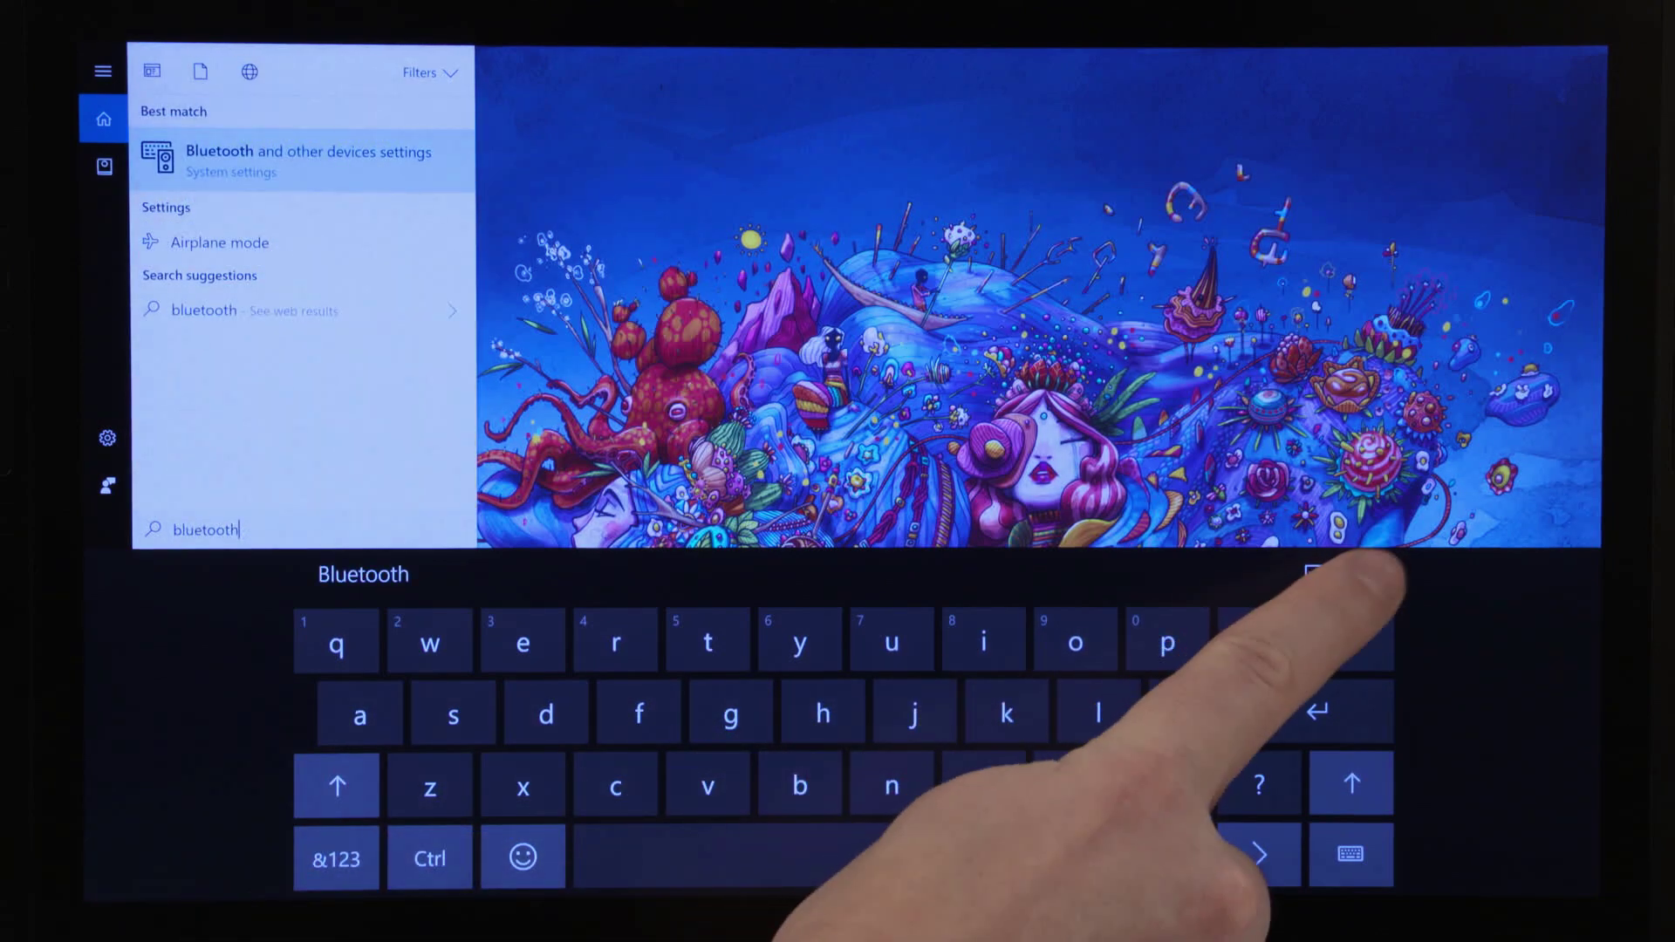
left_click(1368, 574)
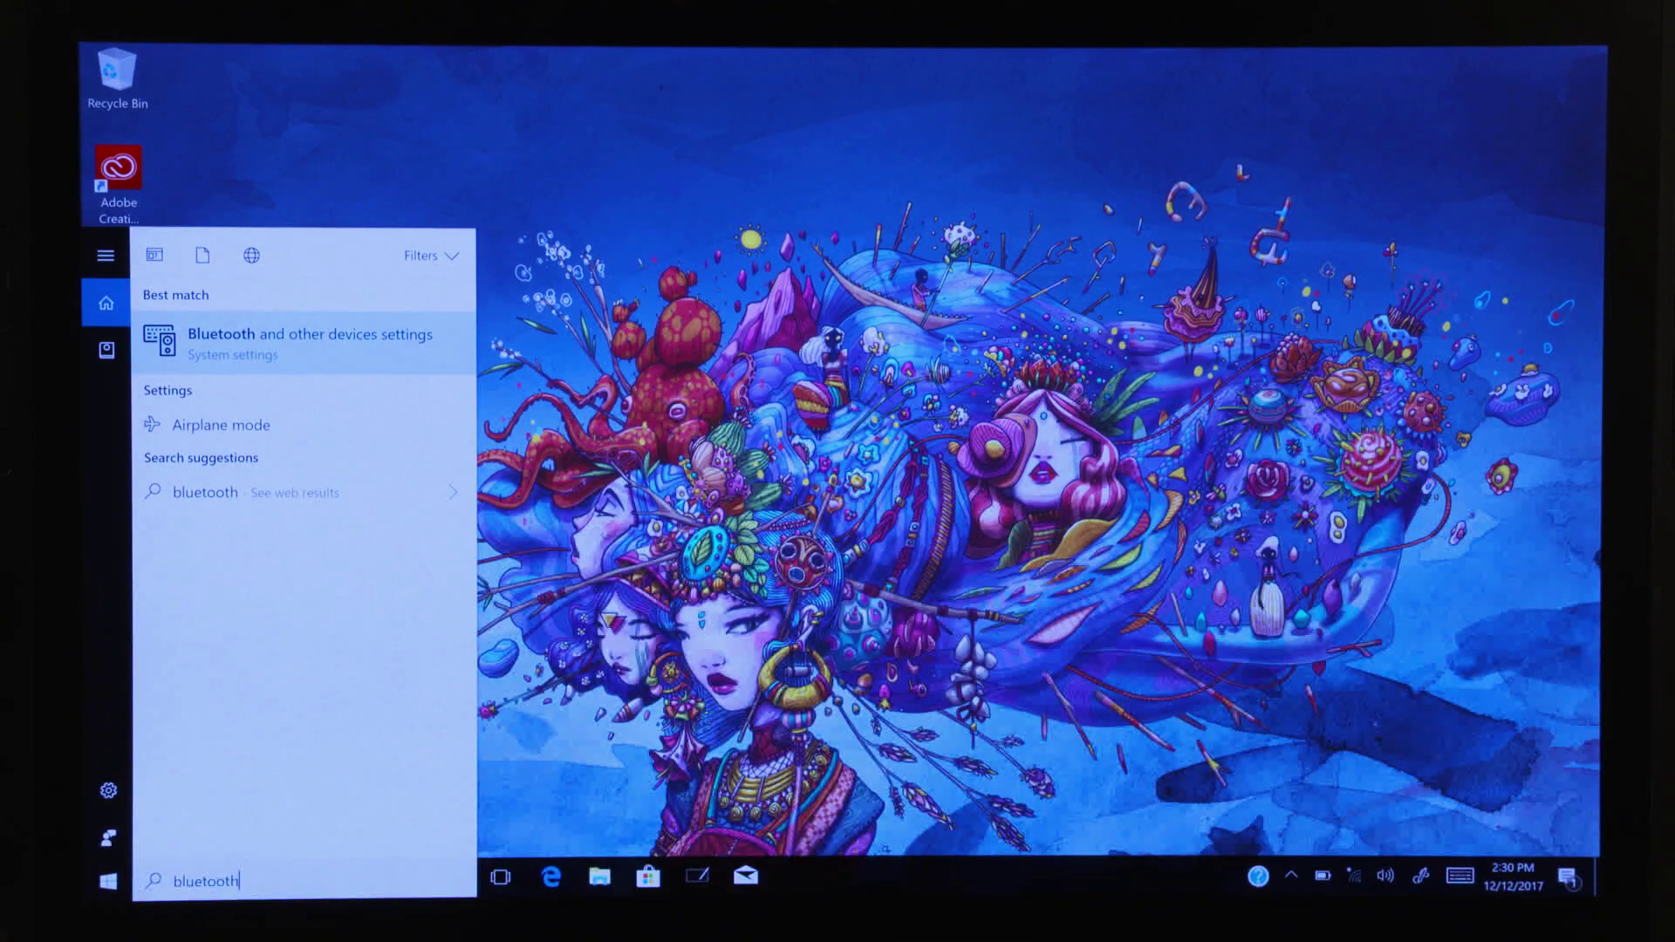
left_click(301, 343)
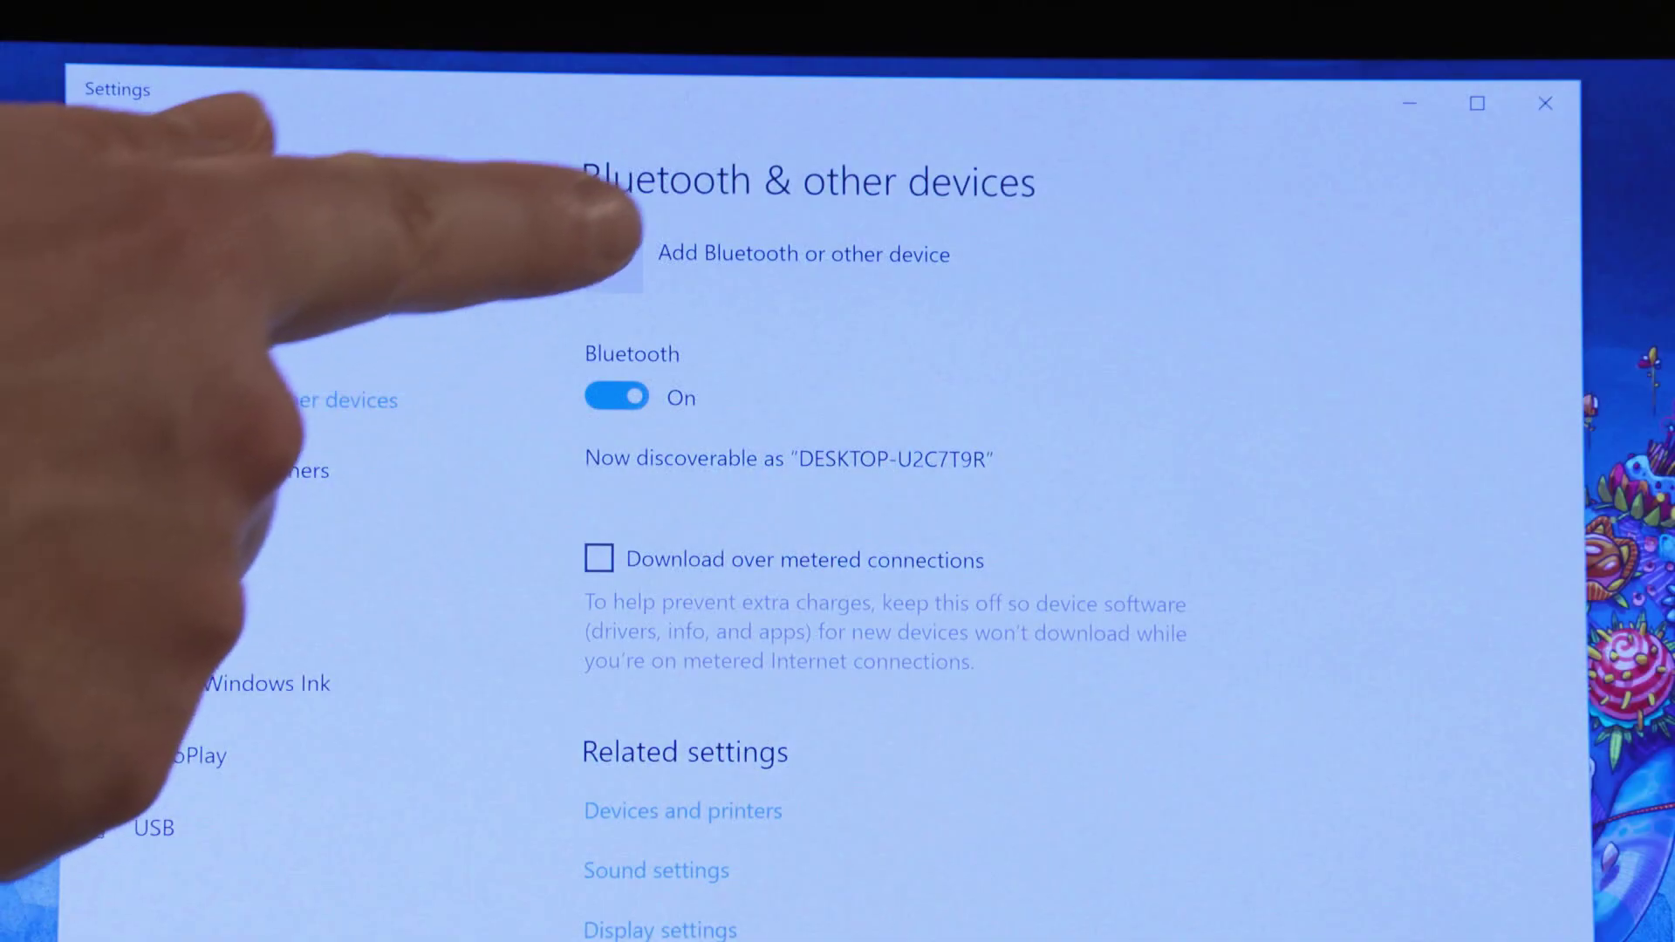
- Add a Bluetooth device and select HP ZBook x2 Bluetooth Keyboard from the list
left_click(612, 262)
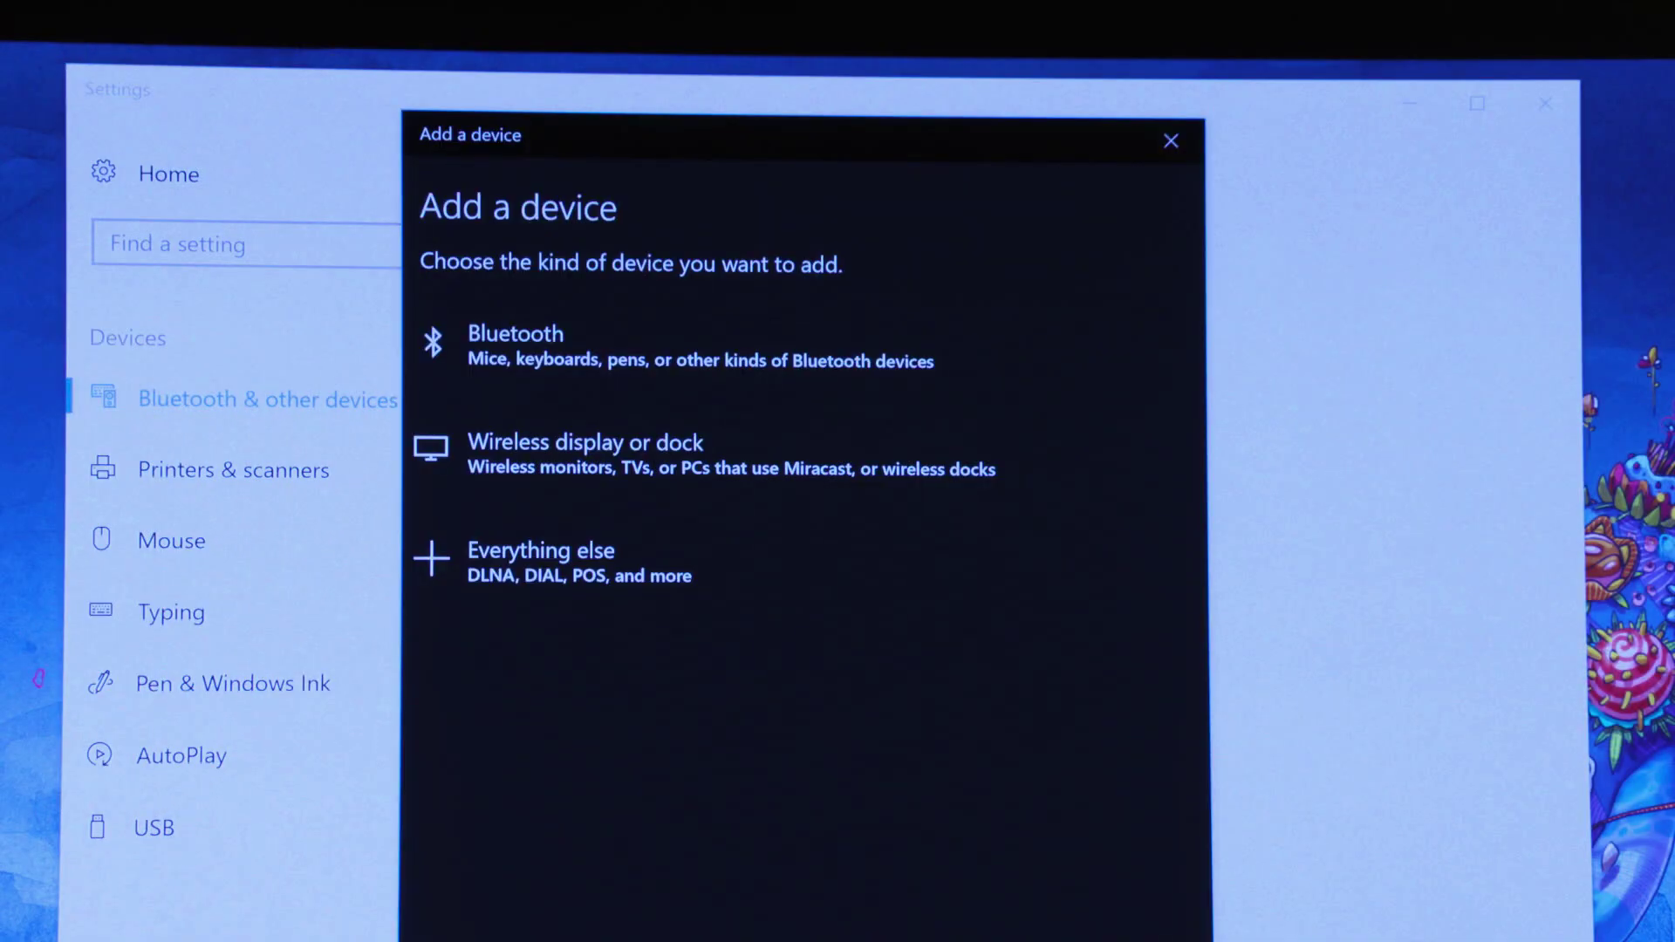
left_click(516, 334)
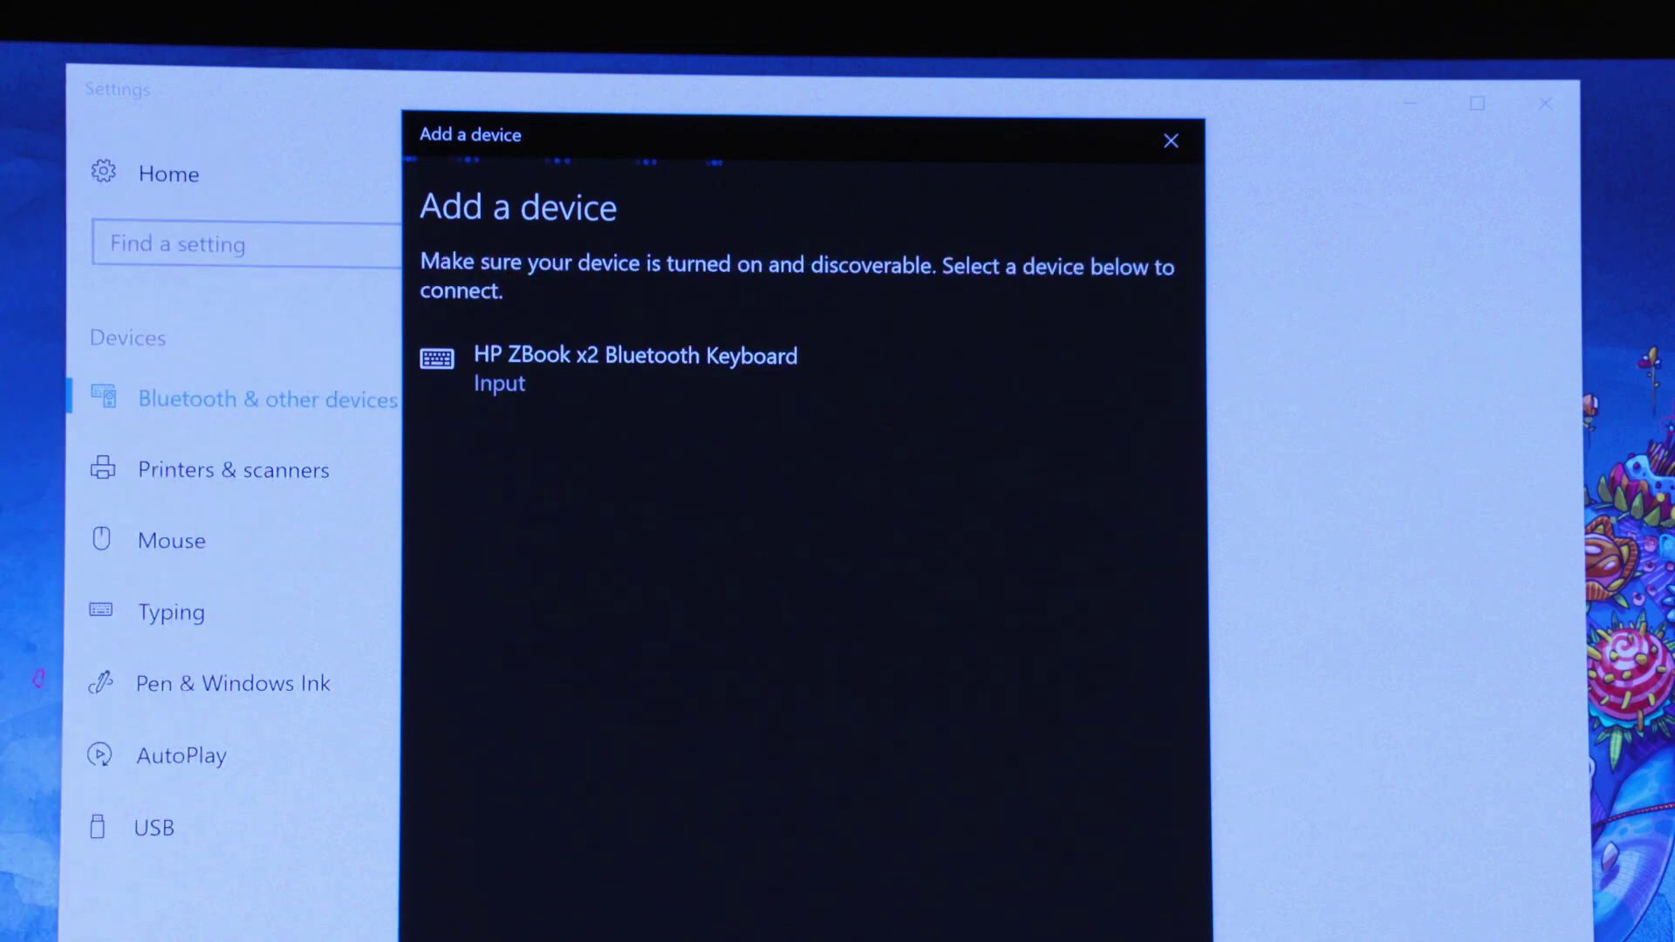
left_click(634, 356)
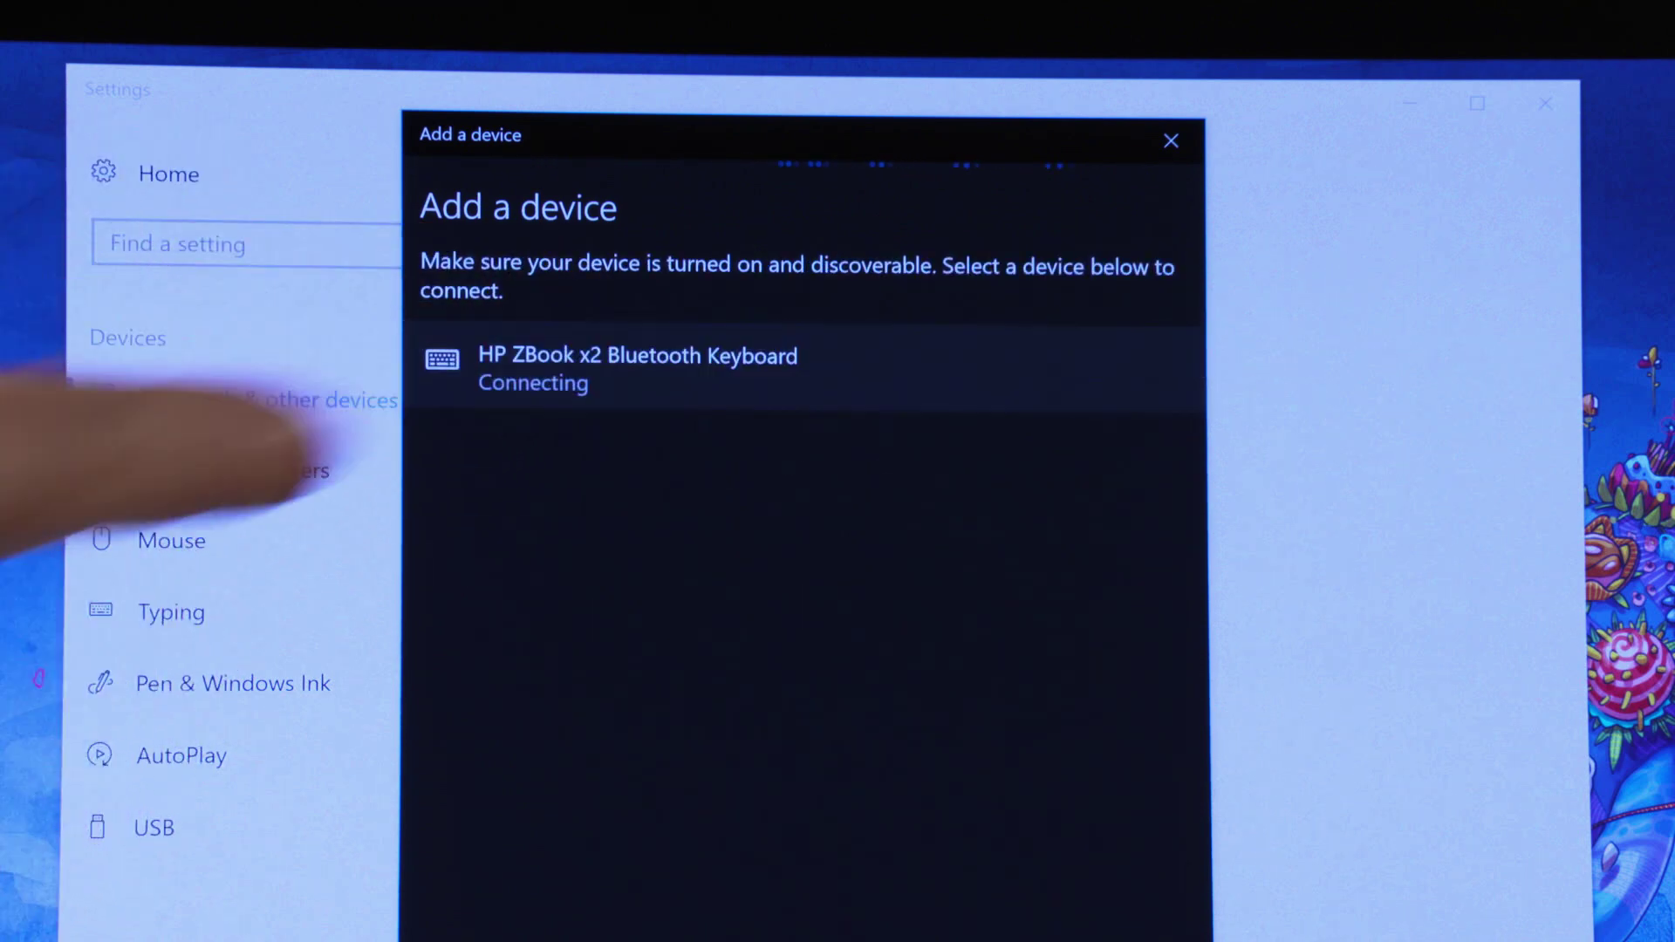